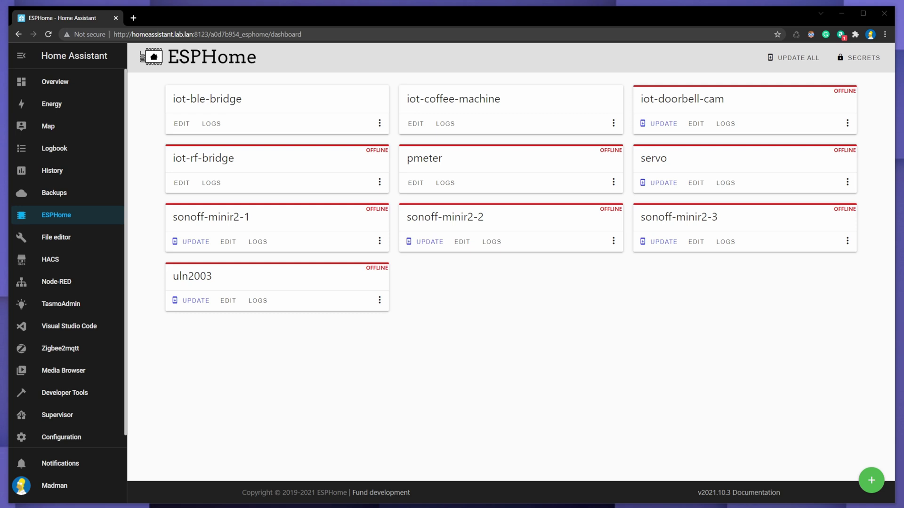
Step: Review the pmeter YAML's Wi-Fi, domain and fast-connect settings, then compile and download pmeter.bin
left_click(416, 184)
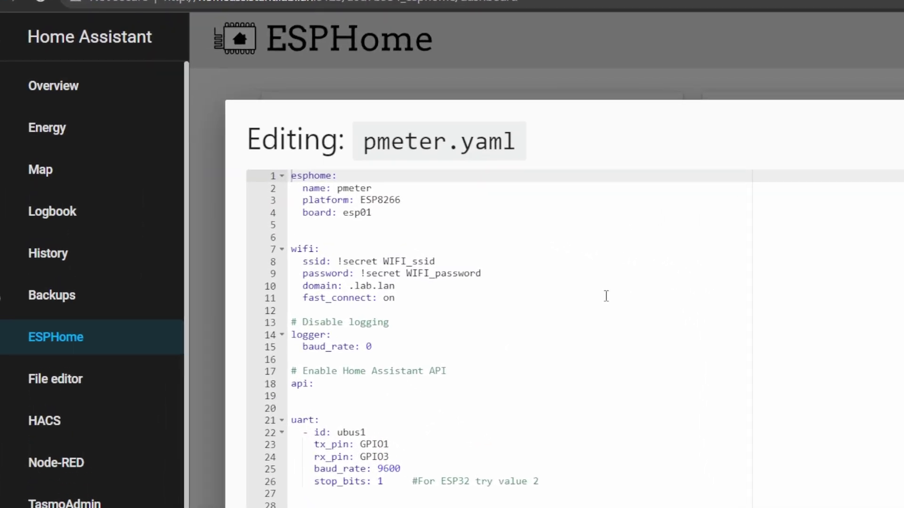
left_click_drag(478, 262, 395, 267)
left_click(565, 312)
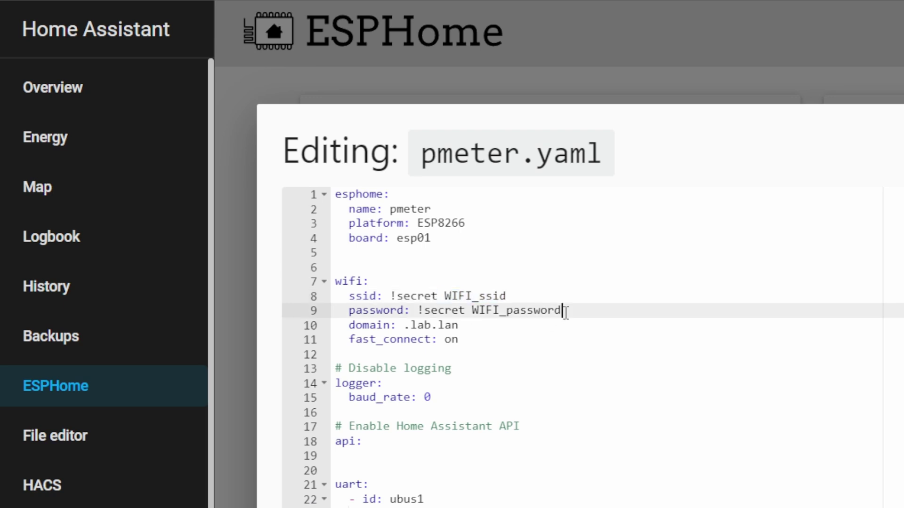
left_click(470, 329)
left_click(465, 340)
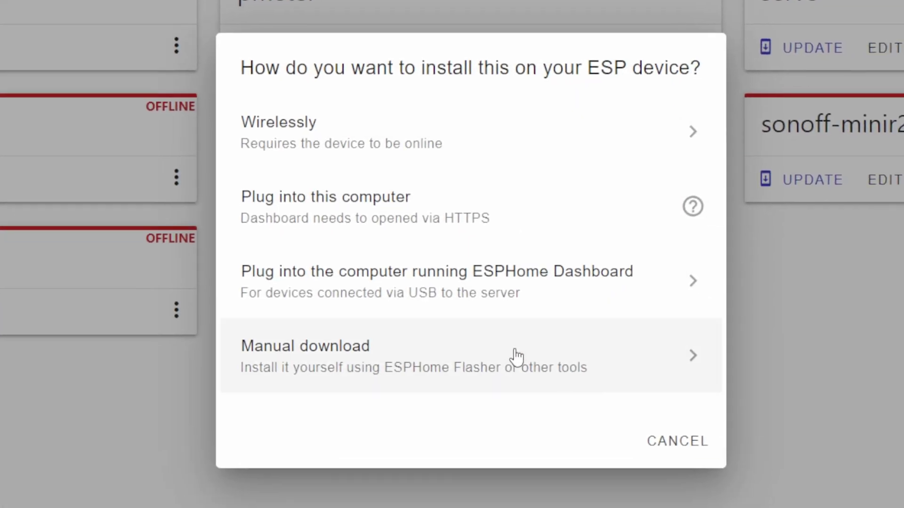
left_click(516, 357)
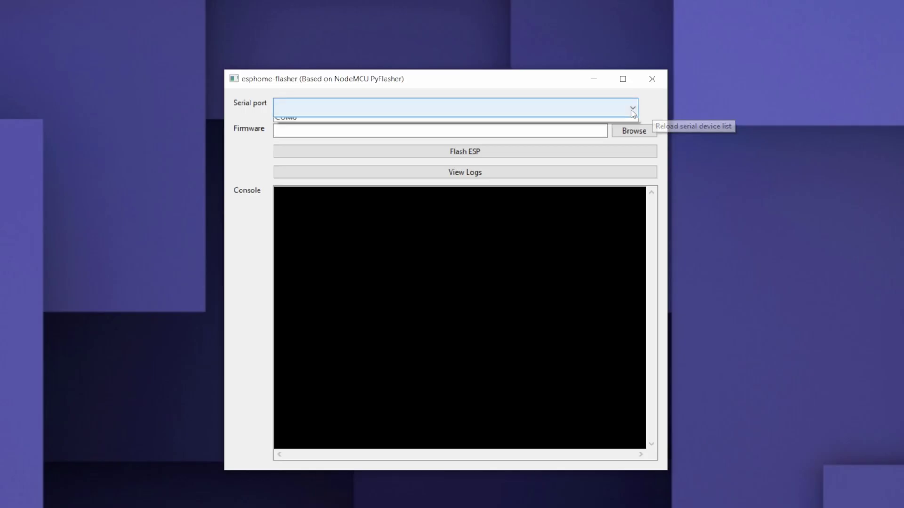
Step: Flash Downloads\pmeter.bin onto the ESP8266 over COM6 with esphome-flasher
left_click(648, 108)
left_click(618, 123)
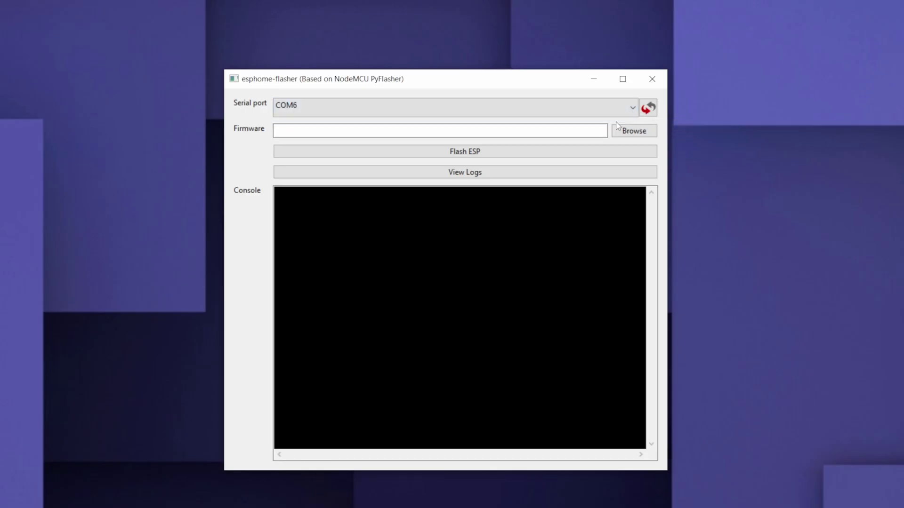
left_click(627, 132)
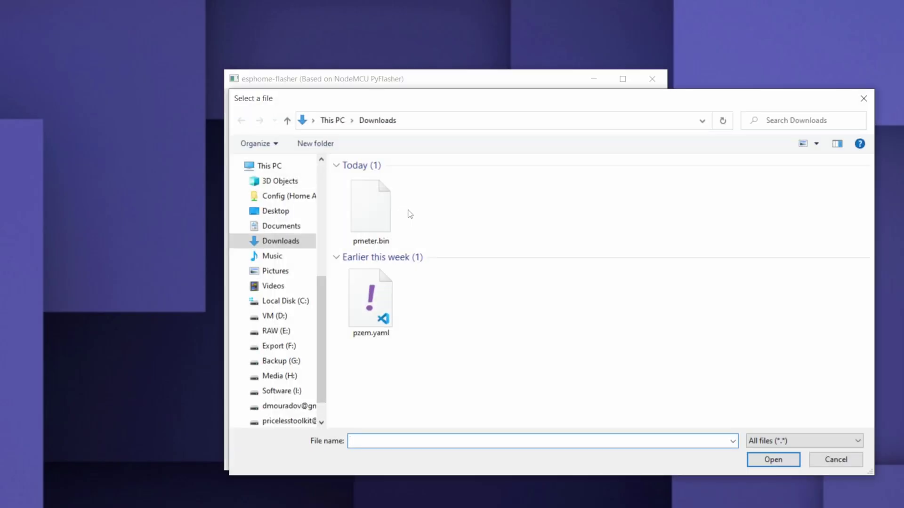
left_click(372, 210)
double_click(372, 210)
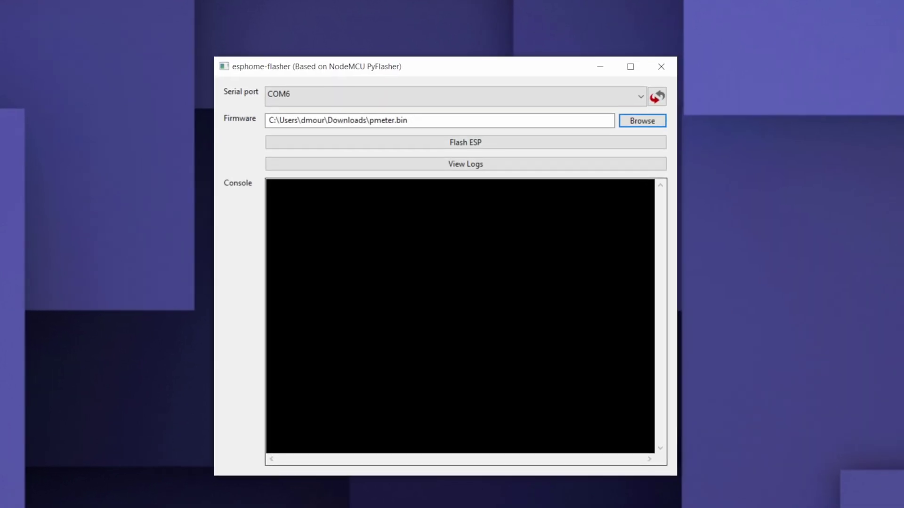
left_click(441, 142)
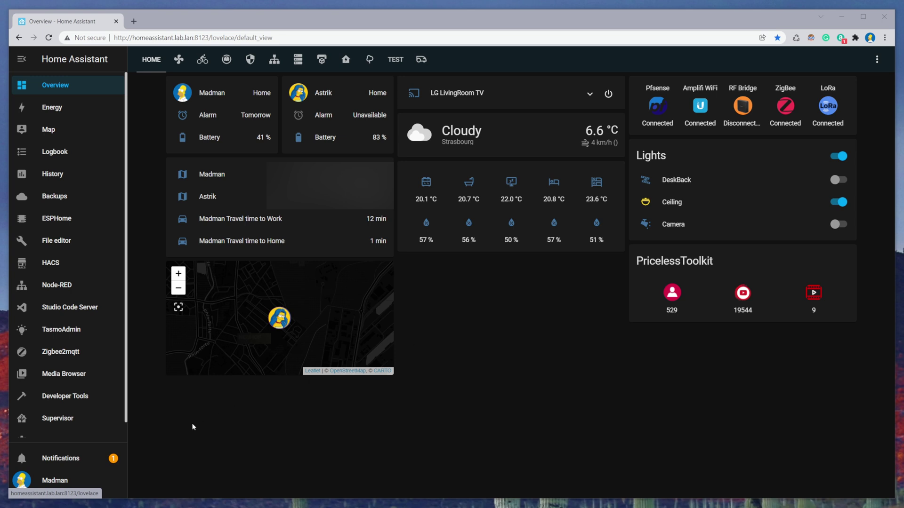
Step: Configure and submit the discovered pmeter ESPHome node from the notifications' discovery link
left_click(61, 458)
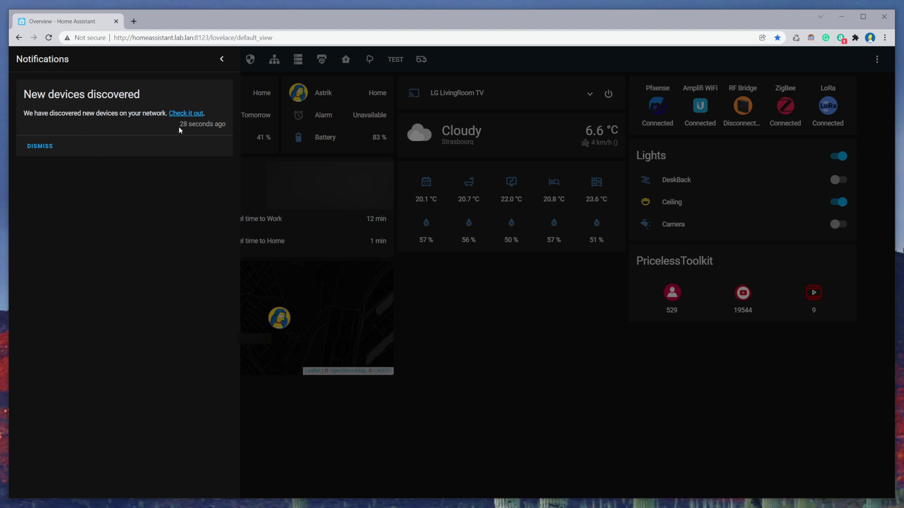
left_click(188, 114)
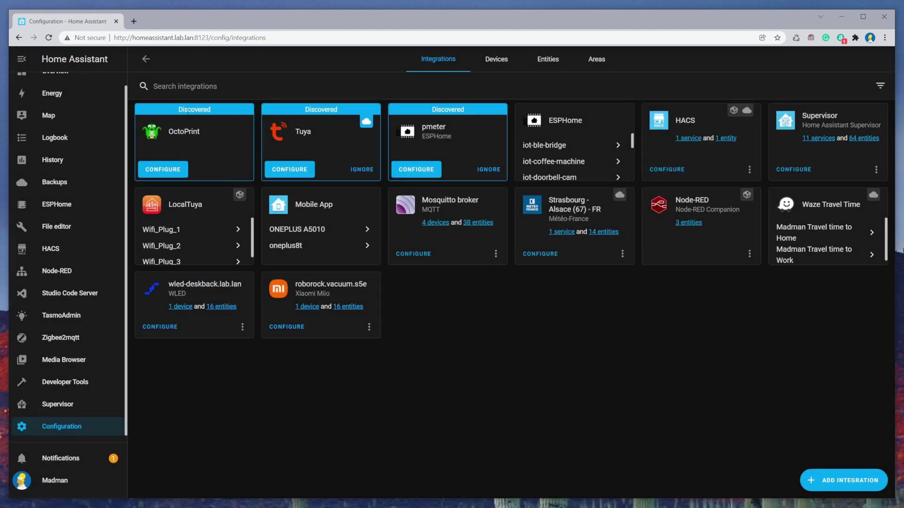
left_click(413, 171)
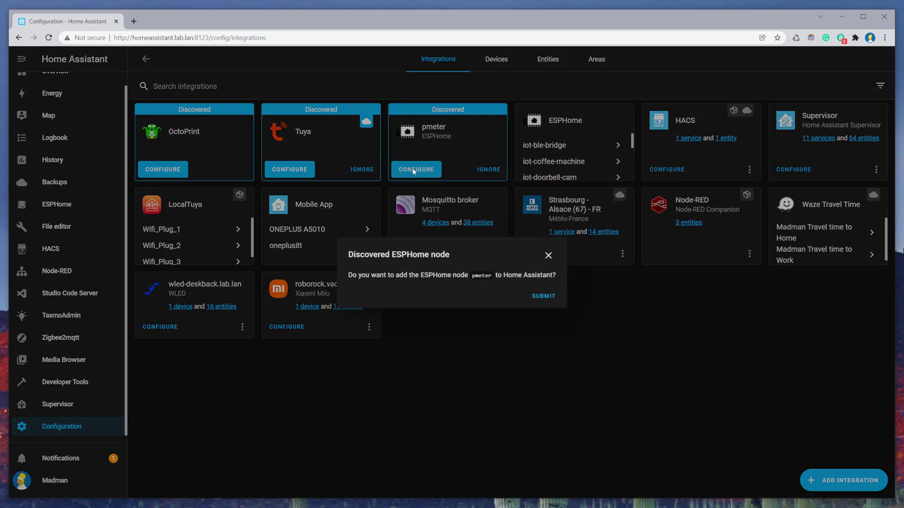
left_click(541, 296)
left_click(518, 337)
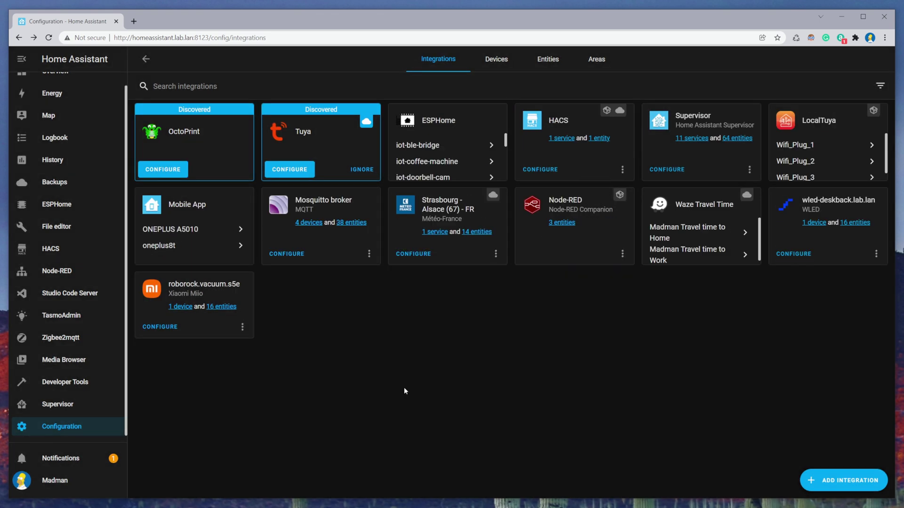
Step: Add pMeter_of_day as grid consumption at a static 0.21 EUR/kWh, then view the Energy dashboard
left_click(74, 431)
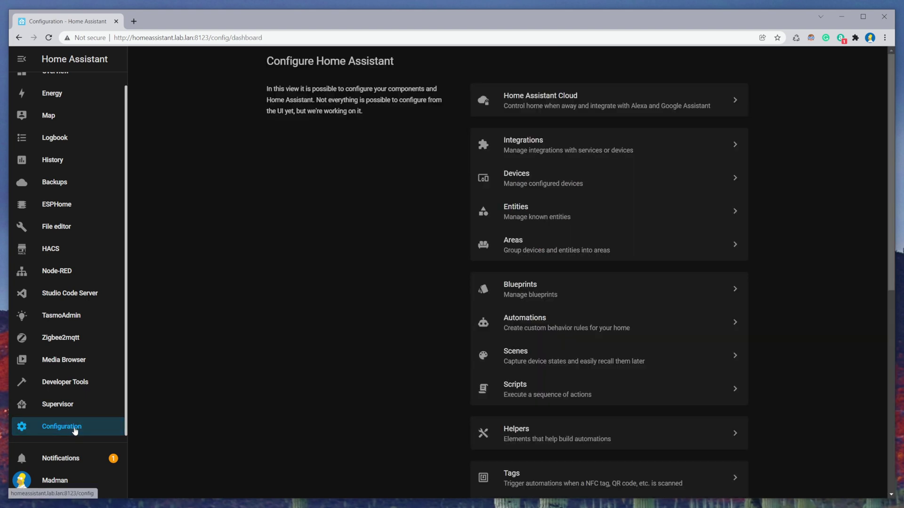
scroll(541, 291, "down", 6)
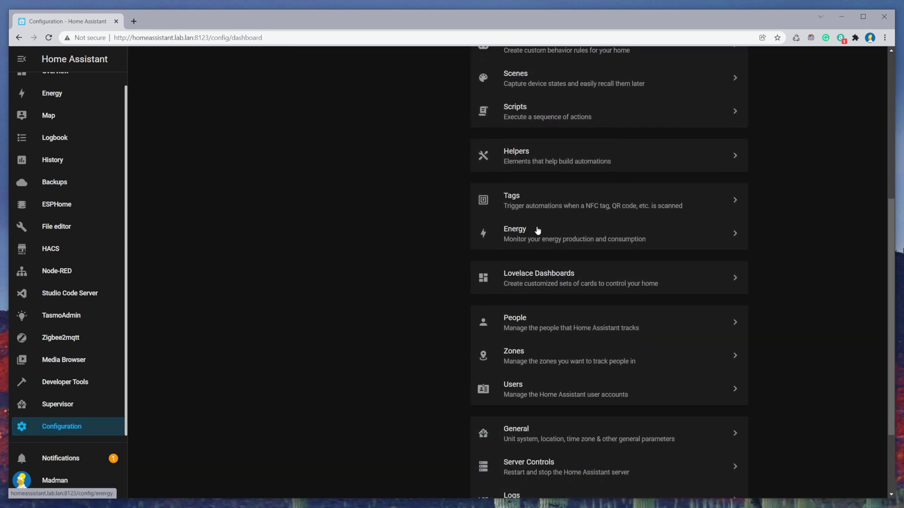
left_click(538, 231)
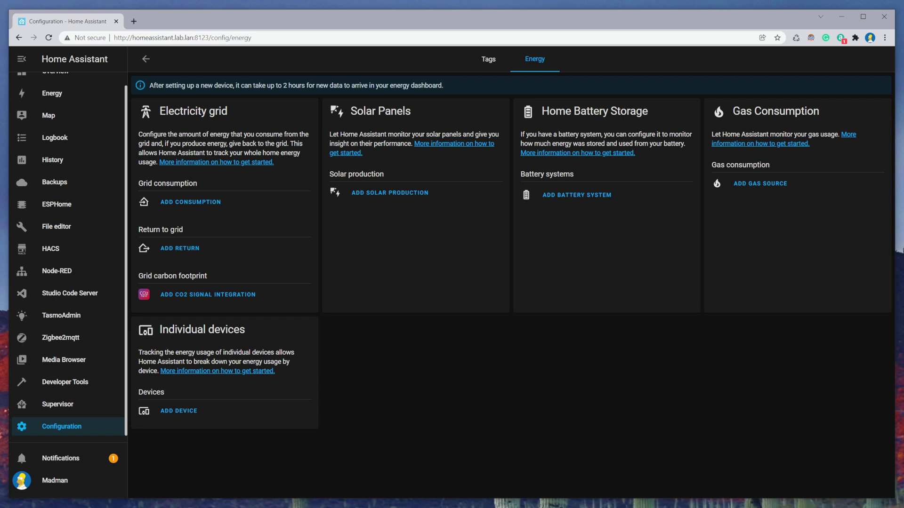
left_click(202, 204)
left_click(457, 227)
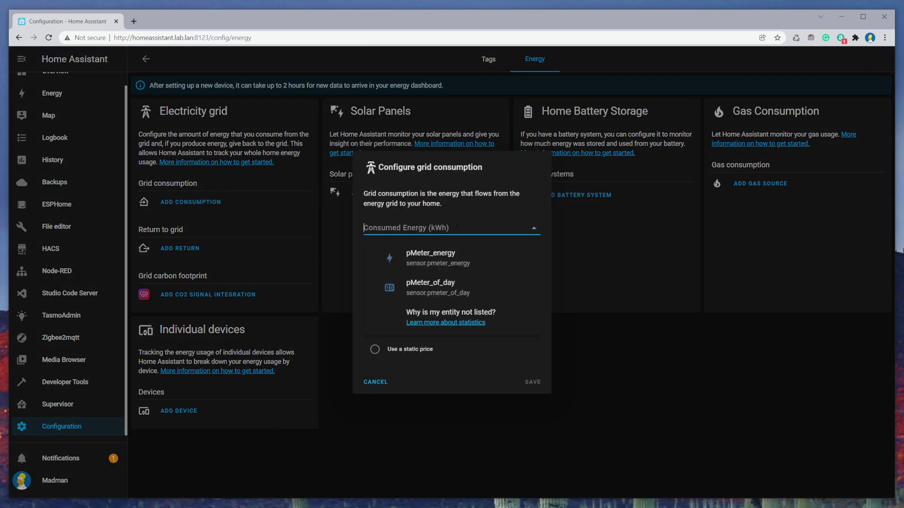
left_click(452, 284)
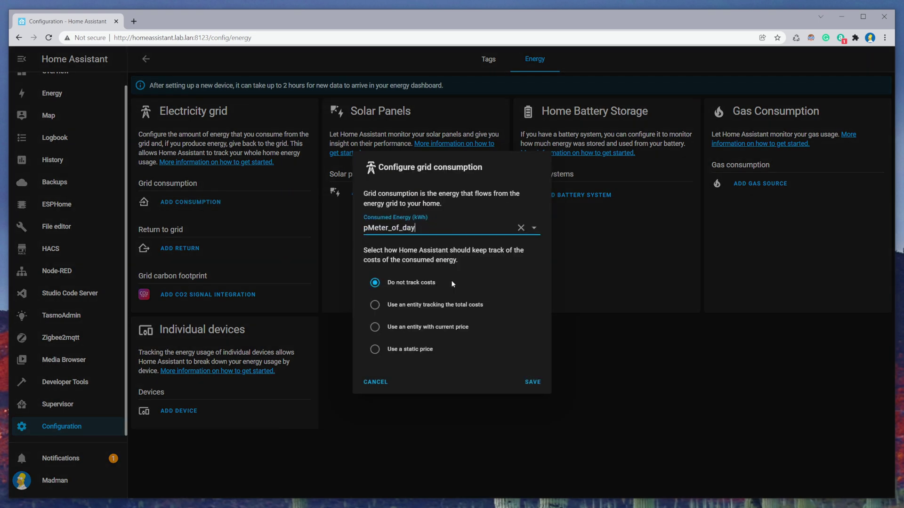
left_click(406, 352)
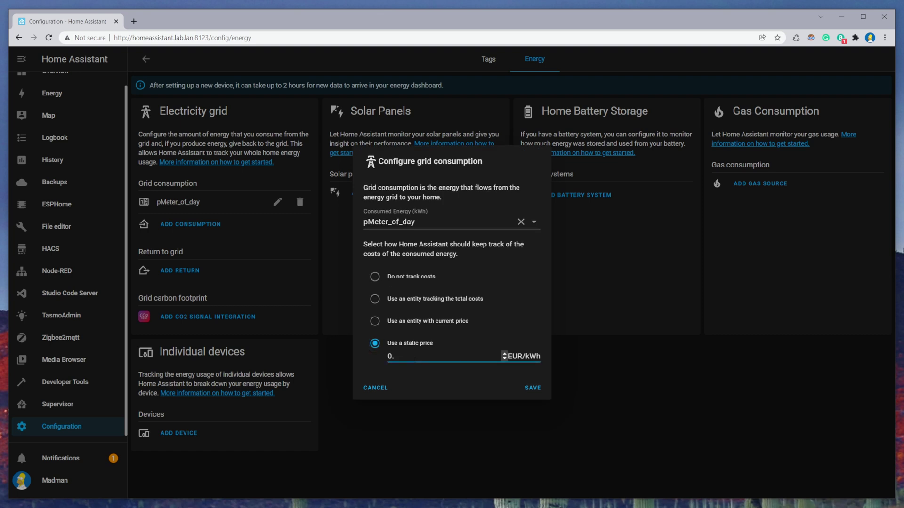
left_click(532, 389)
left_click(71, 99)
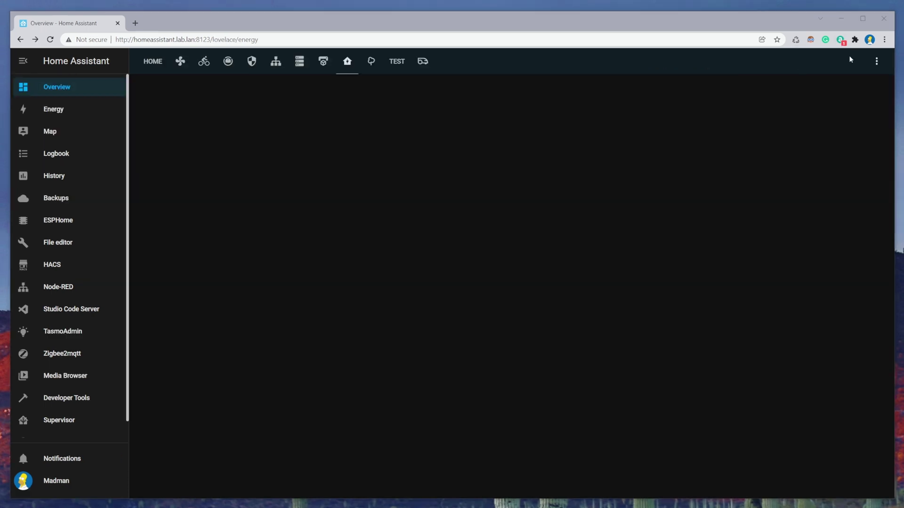
Step: Add an entities card listing all sensors matching 'pmeter' to the energy view
left_click(875, 63)
left_click(860, 91)
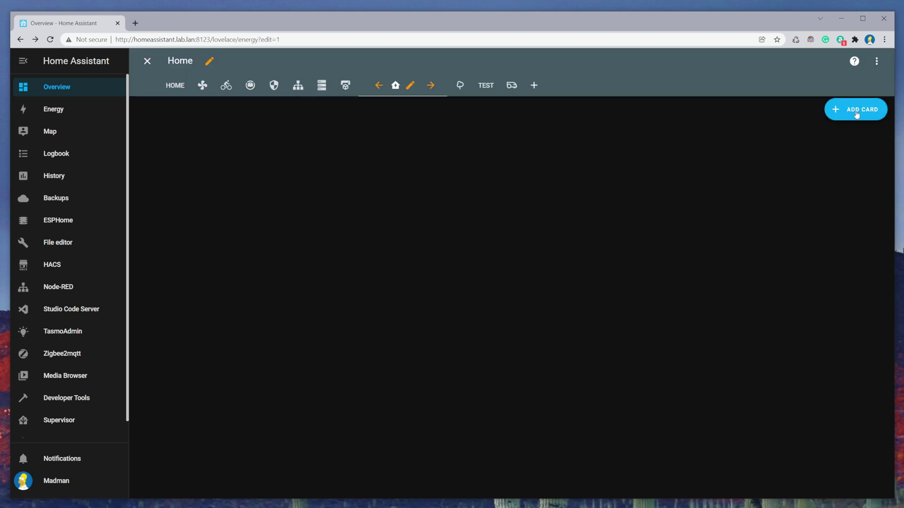
left_click(858, 112)
left_click(565, 102)
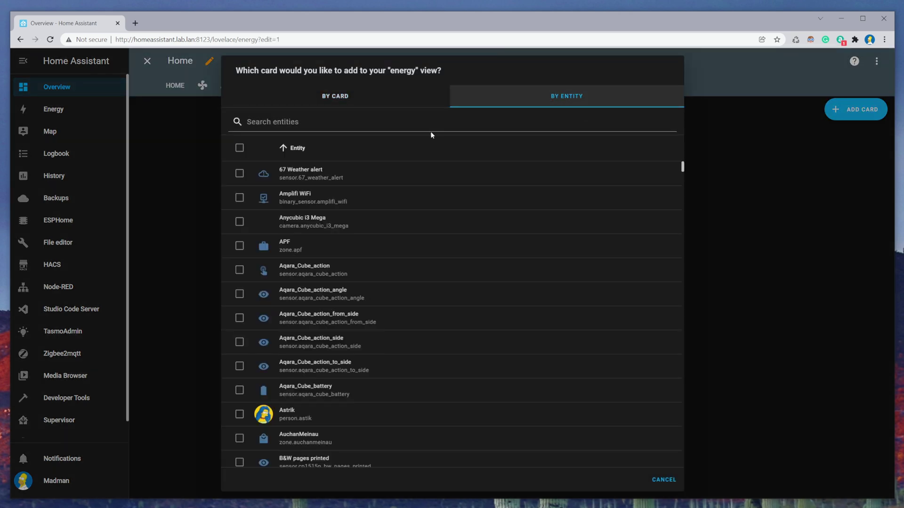
left_click(430, 130)
type("pmeter")
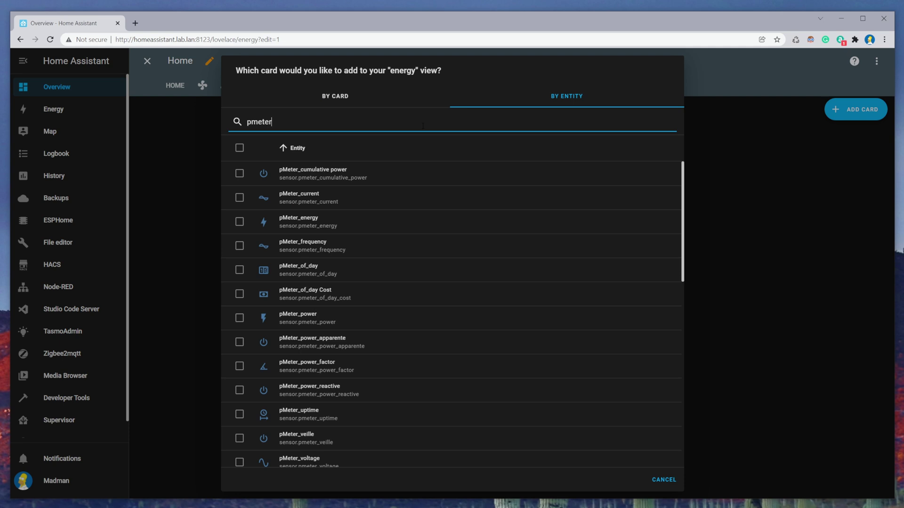
scroll(423, 276, "down", 1)
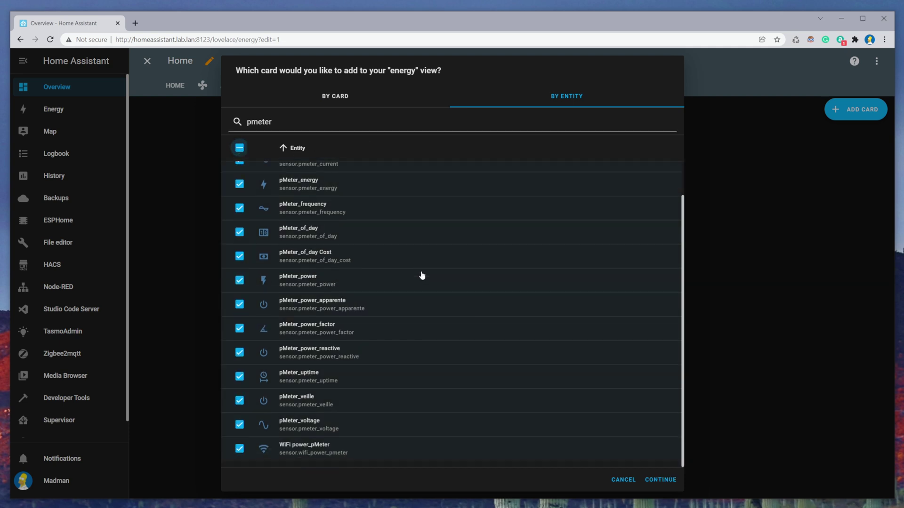
left_click(663, 480)
left_click(534, 461)
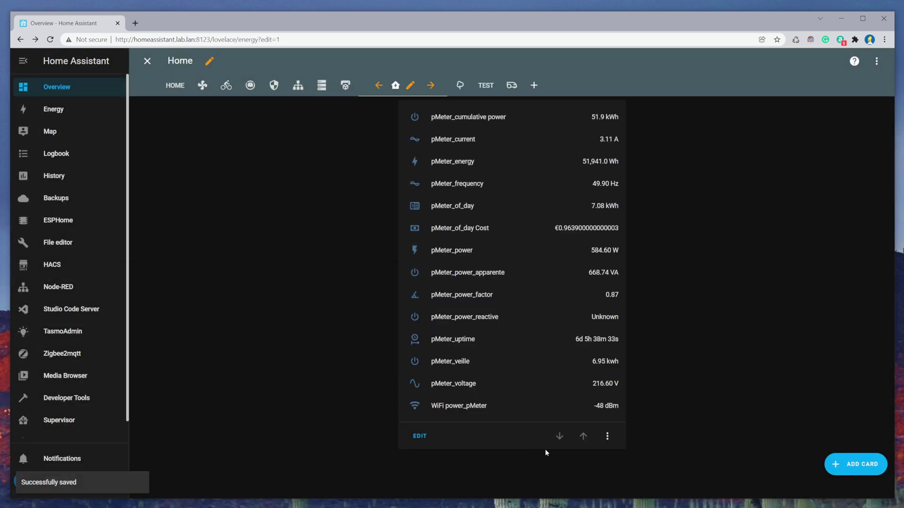
Step: Add a sensor card graphing sensor.pmeter_power and save it
left_click(856, 465)
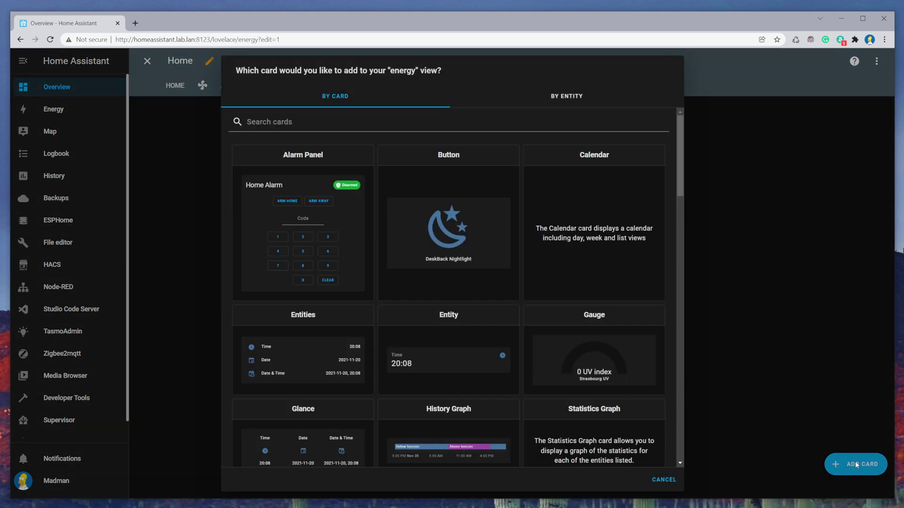
scroll(437, 314, "down", 10)
left_click(437, 314)
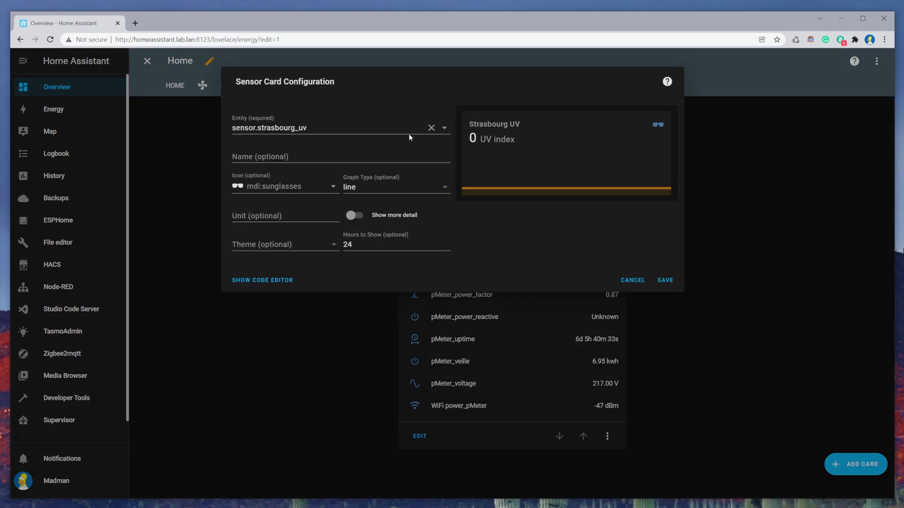
left_click(431, 128)
type("pmet")
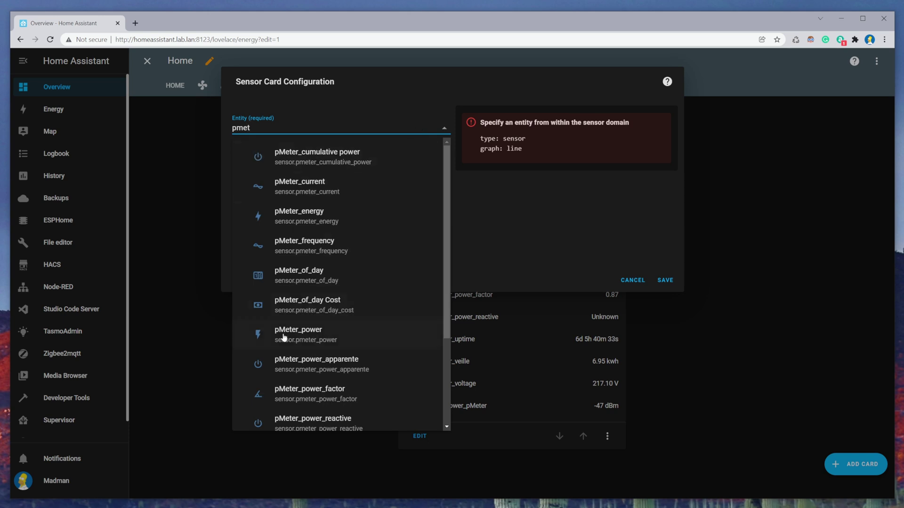
left_click(318, 335)
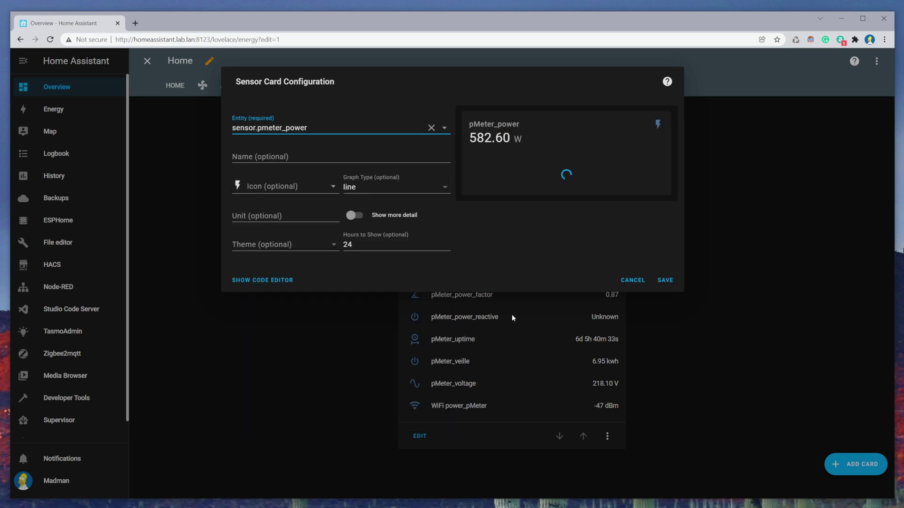
left_click(665, 280)
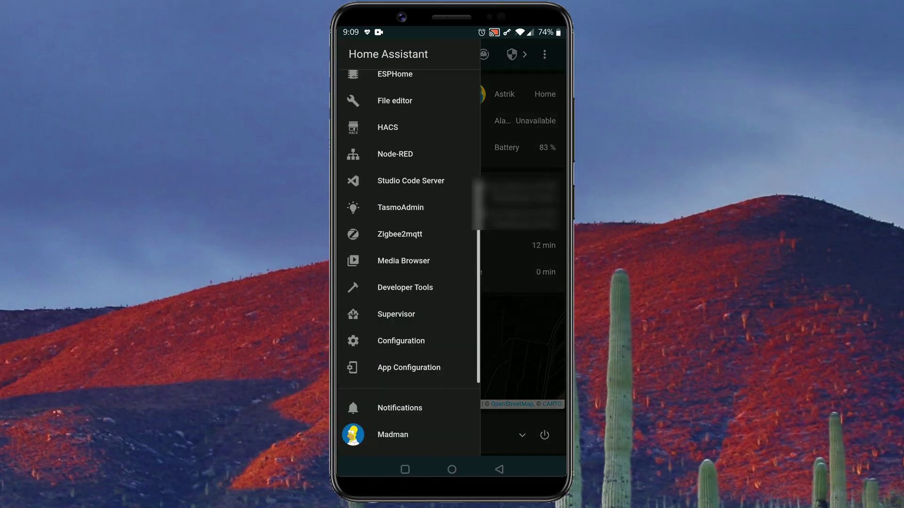
Step: In the Companion app, open Manage Sensors and view the WiFi Connection network sensor
left_click(409, 367)
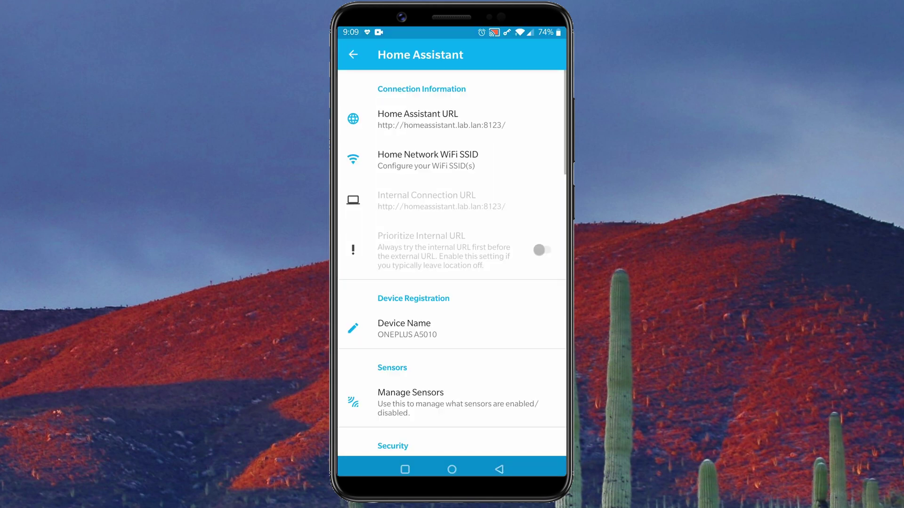
scroll(451, 263, "down", 3)
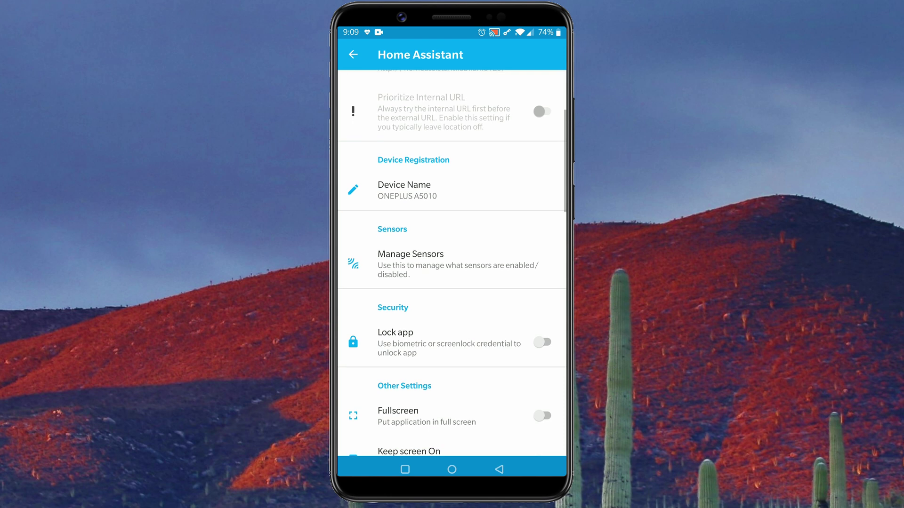
left_click(411, 263)
scroll(452, 264, "down", 10)
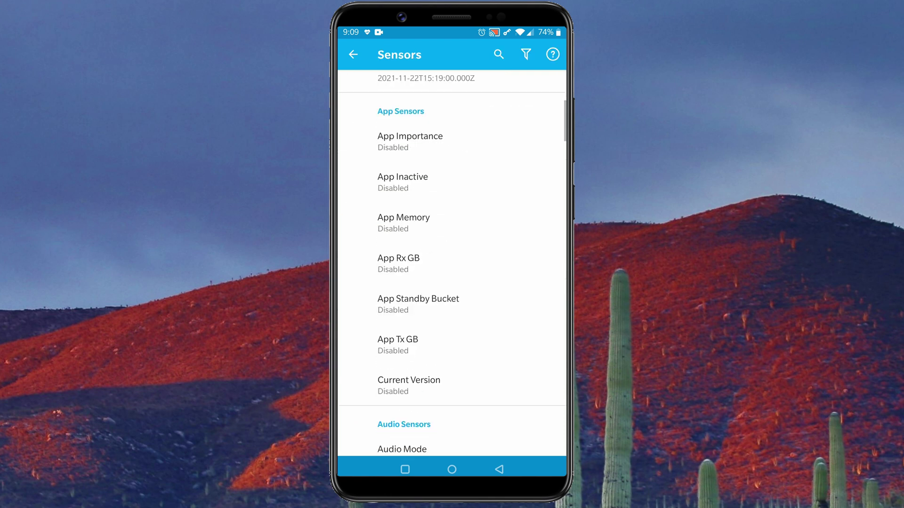
scroll(452, 263, "down", 10)
left_click(414, 203)
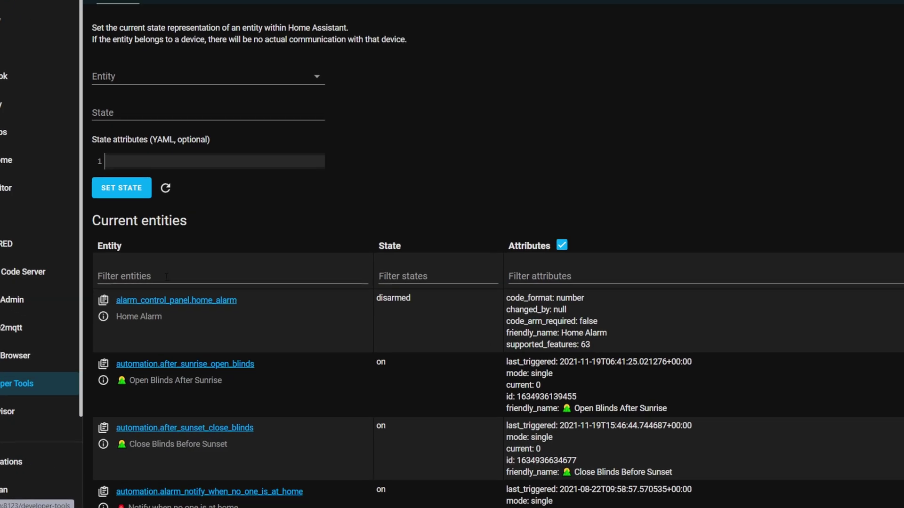
Step: Filter entity states by connexion_wi_fi and select the INET-WIFI state text
left_click(194, 311)
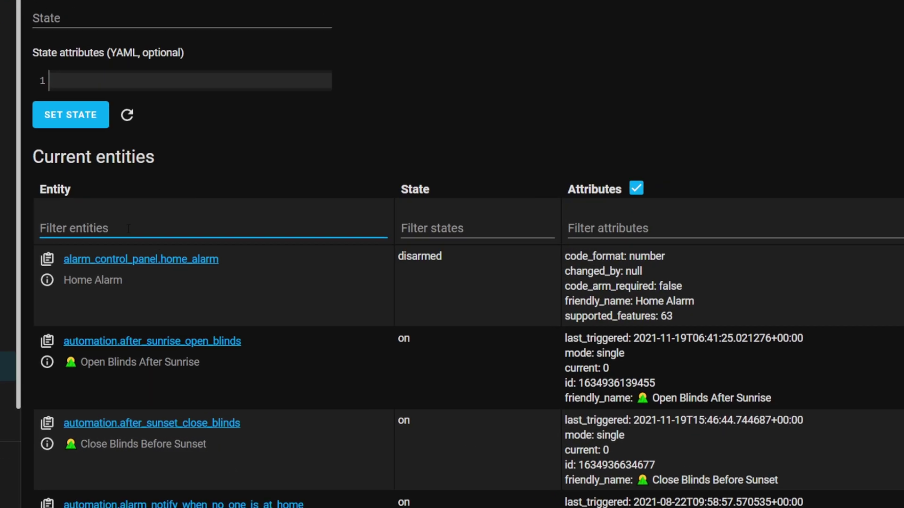
type("connexion_wi_fi")
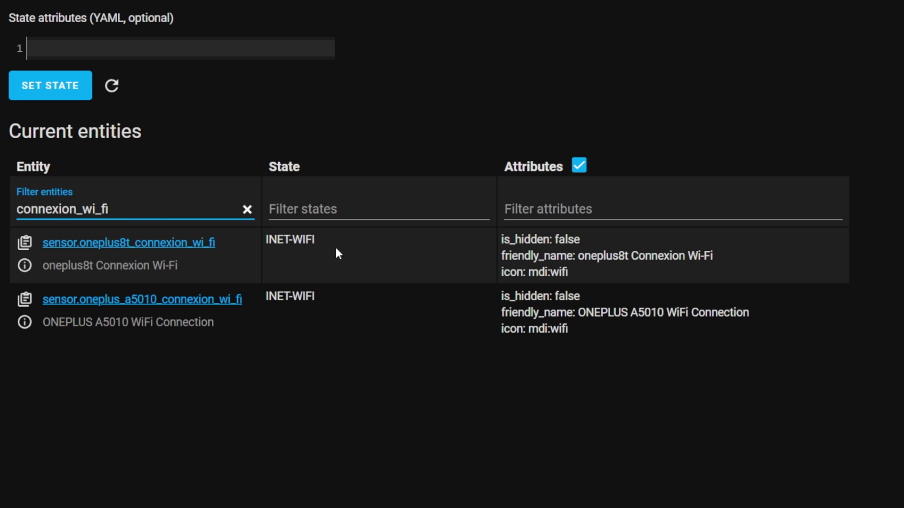
left_click_drag(328, 241, 266, 240)
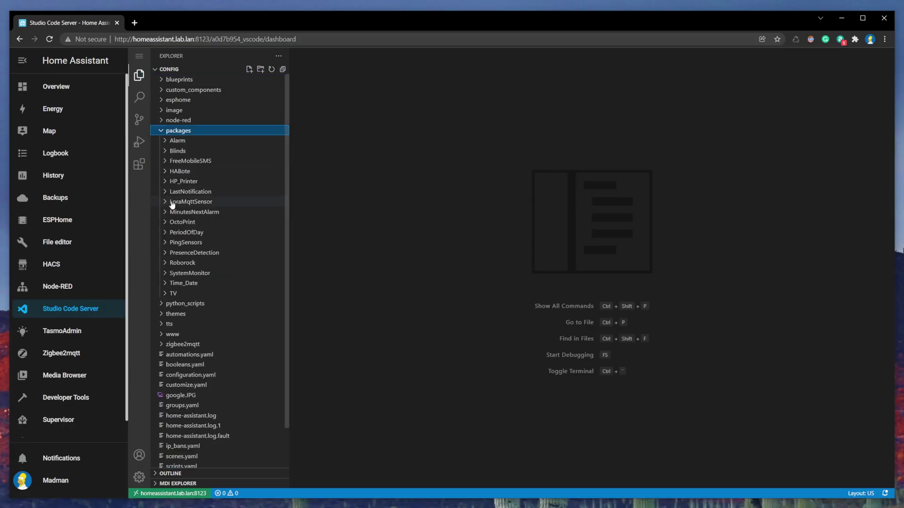
Step: Expand packages > PresenceDetection and open wifipresencedetection.yaml
left_click(202, 253)
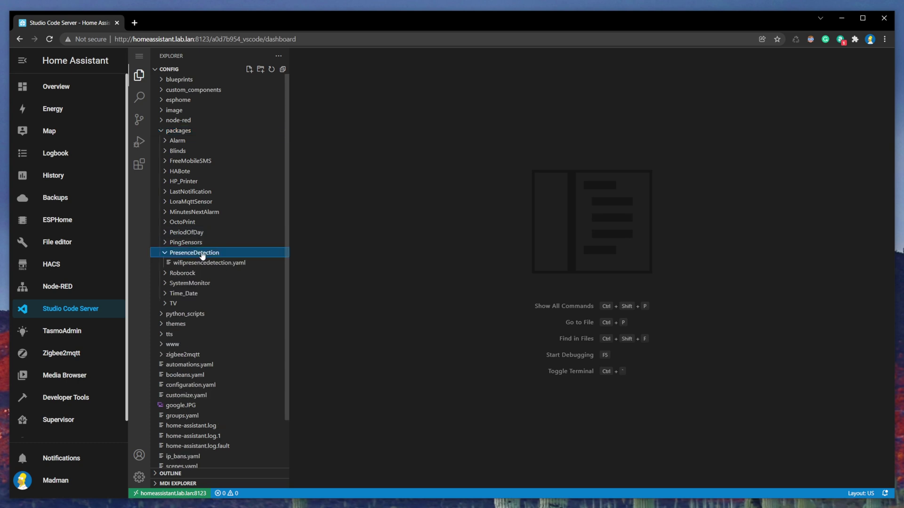
left_click(206, 265)
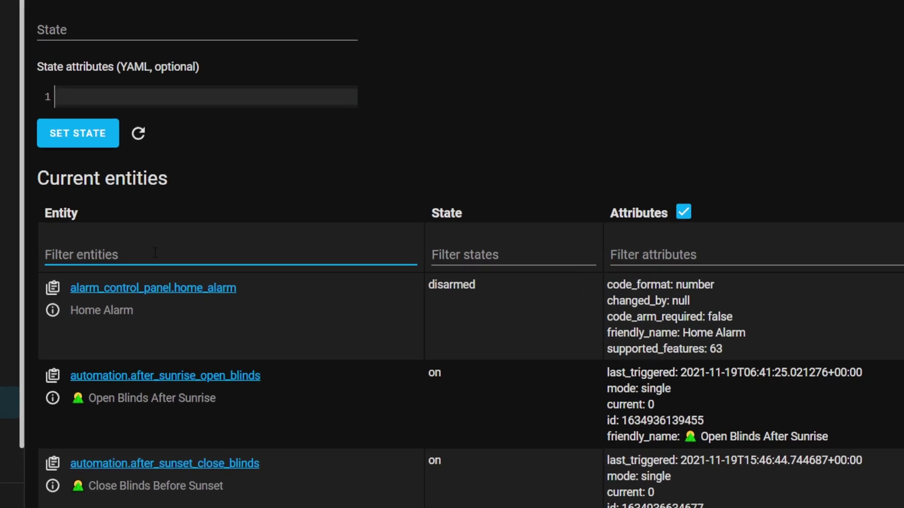
Step: Filter states by the presence sensor's pasted entity id and select its home state
type("sensor.astrik_wifipresencedetection")
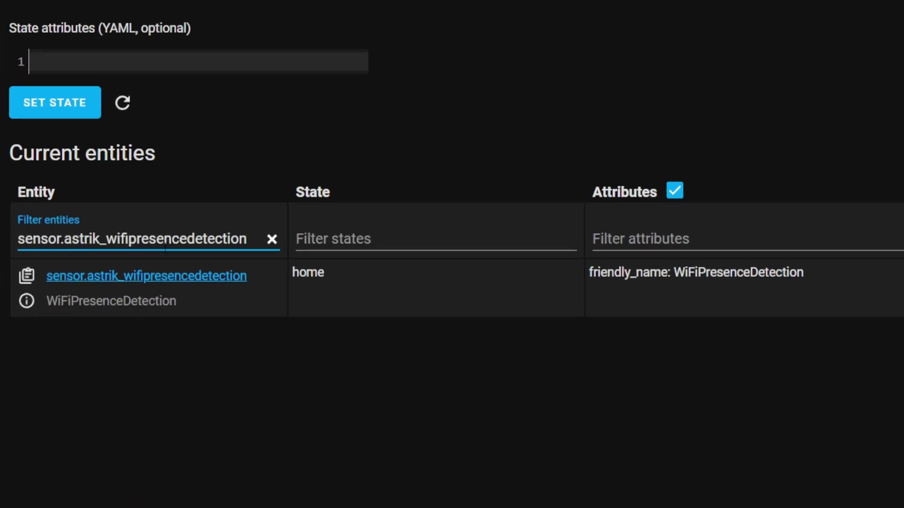
left_click_drag(324, 275, 299, 279)
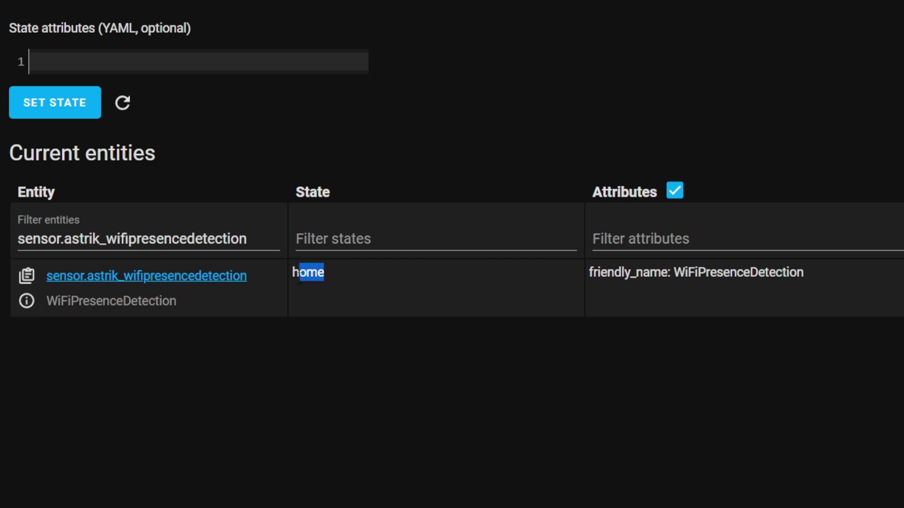
Step: Review the automation: power above 1000 for 5 s, both presence sensors not_home, phone notification
left_click(365, 274)
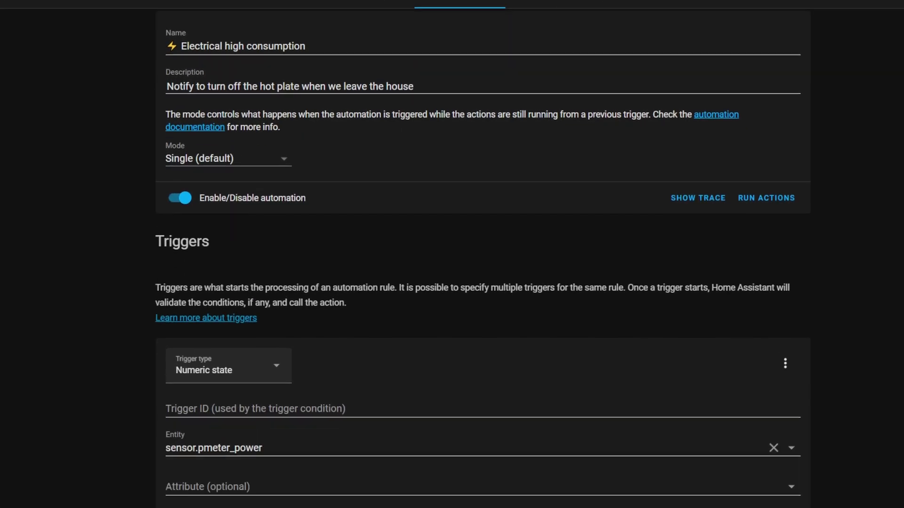
scroll(482, 283, "down", 3)
scroll(482, 259, "down", 2)
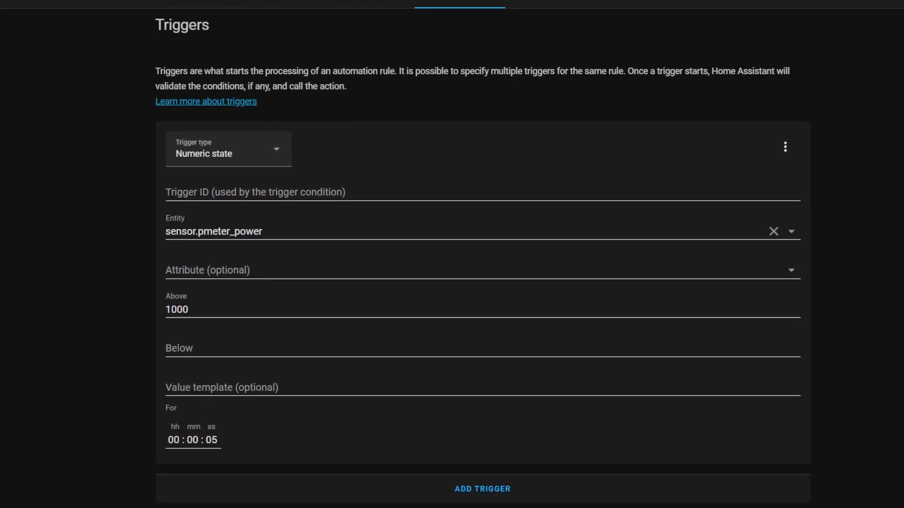
scroll(483, 282, "down", 10)
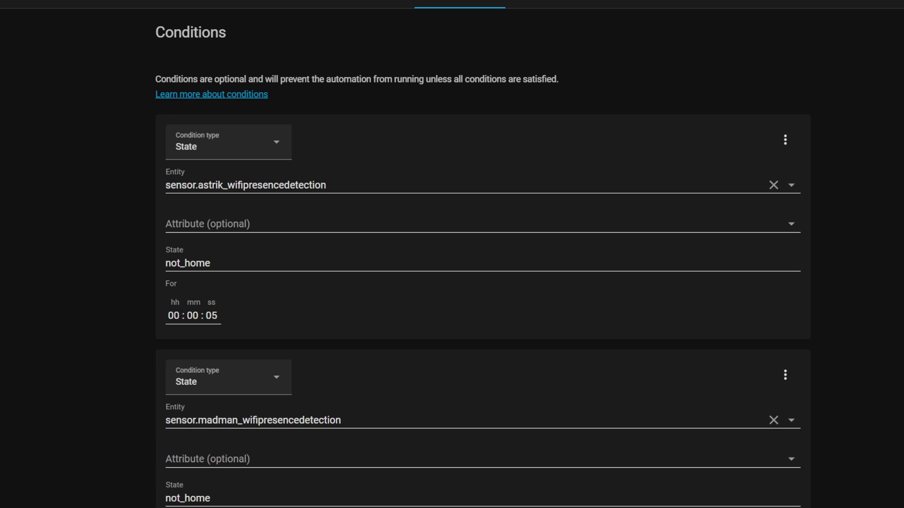
scroll(483, 282, "down", 6)
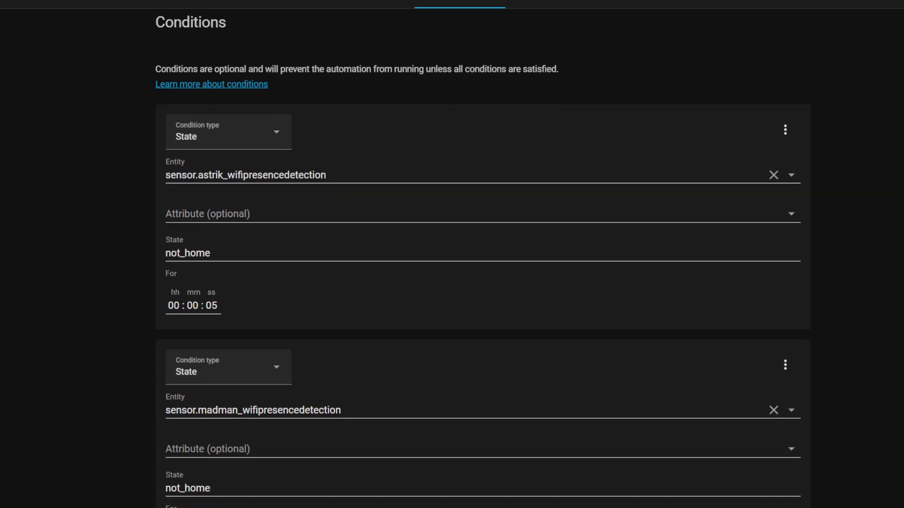
scroll(483, 282, "down", 6)
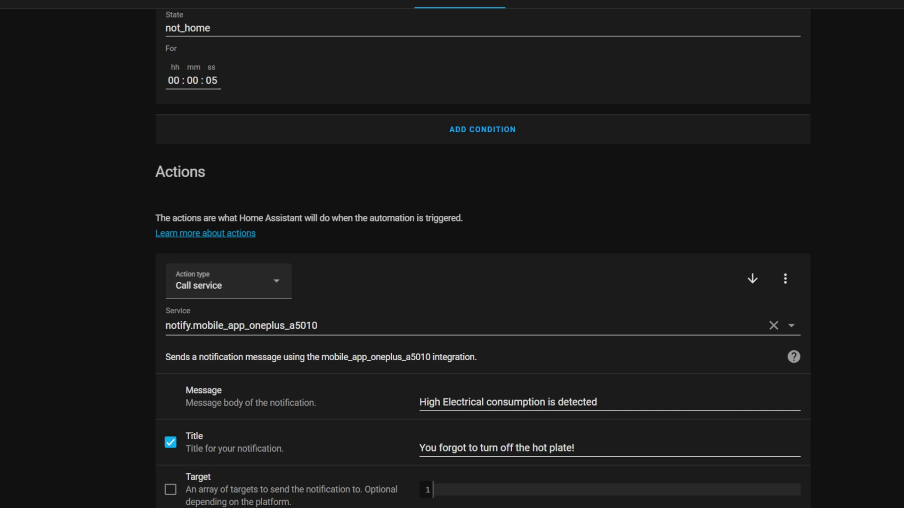